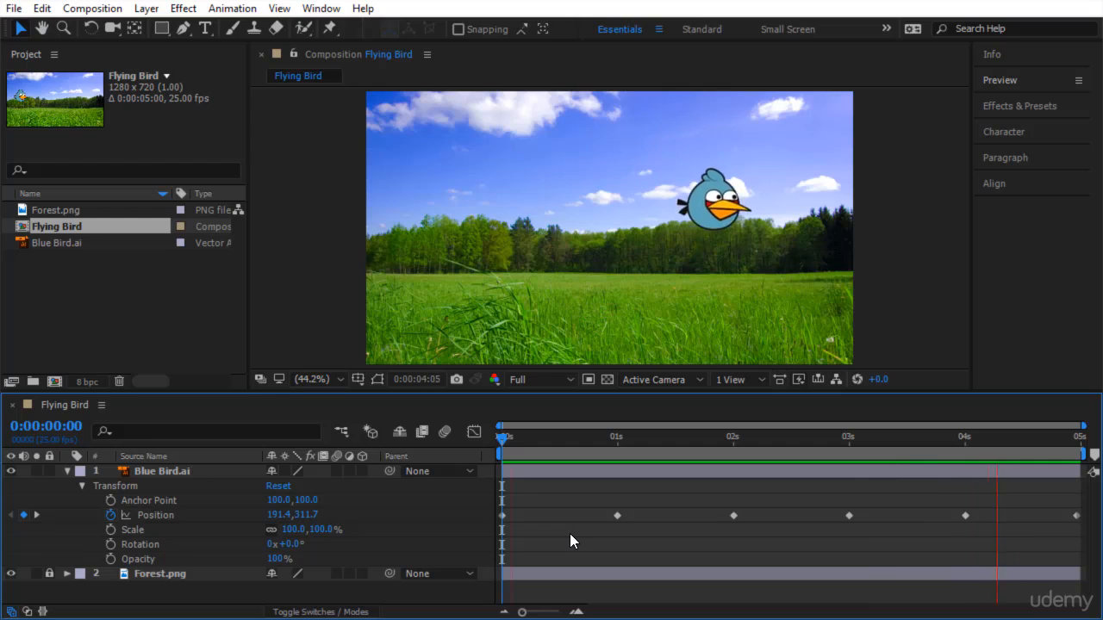
# Play back the Flying Bird composition to review the bird's existing position animation.
pyautogui.press('space')
pyautogui.press('space')
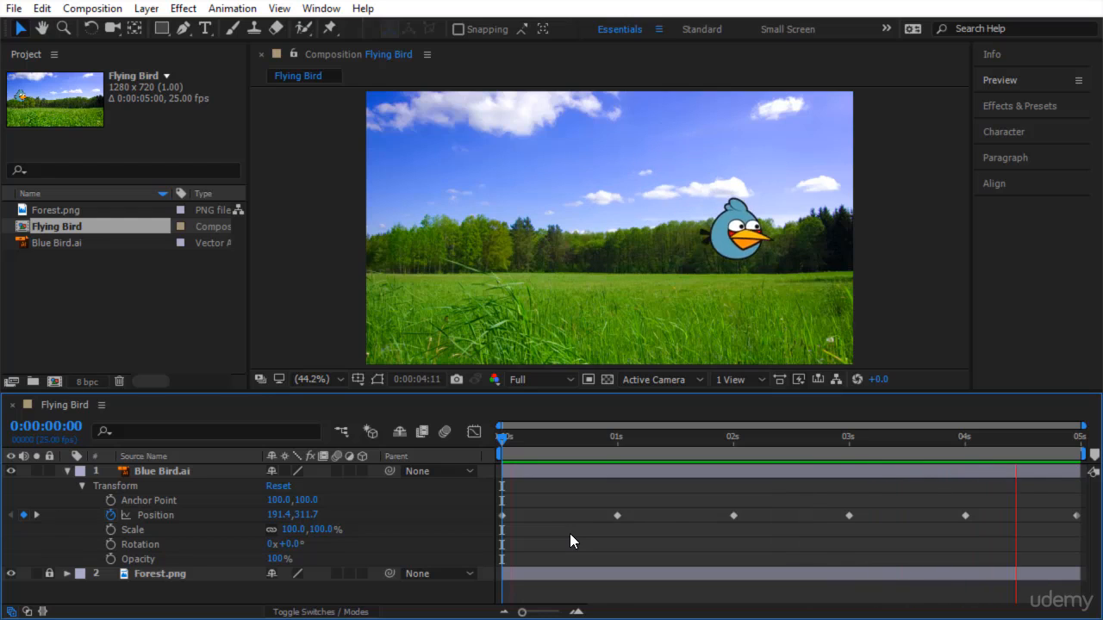
pyautogui.press('space')
pyautogui.press('space')
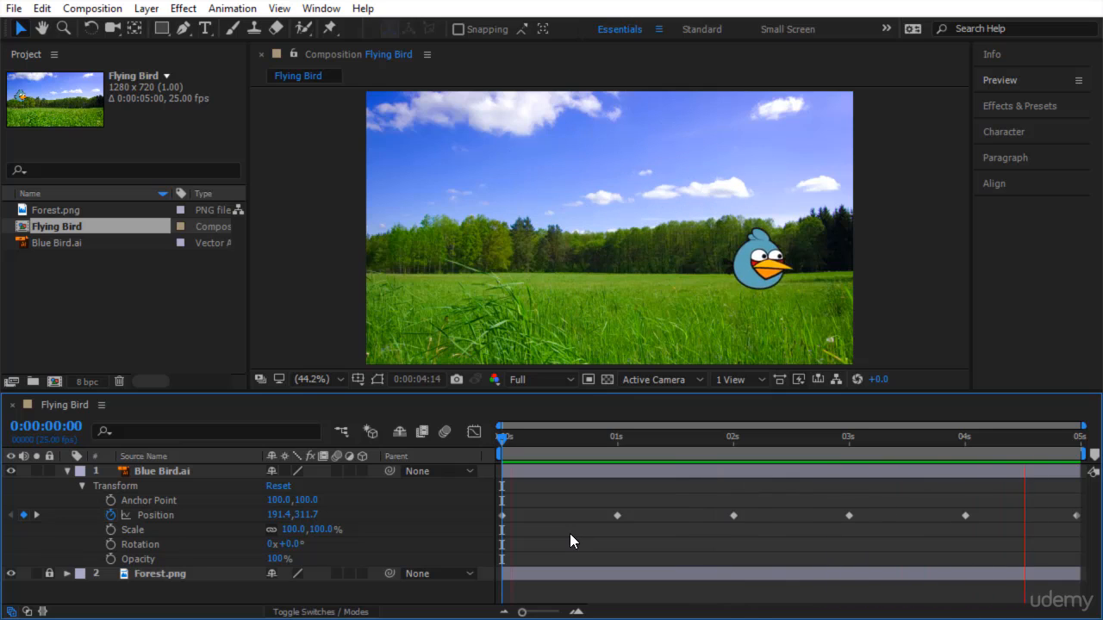
pyautogui.click(882, 253)
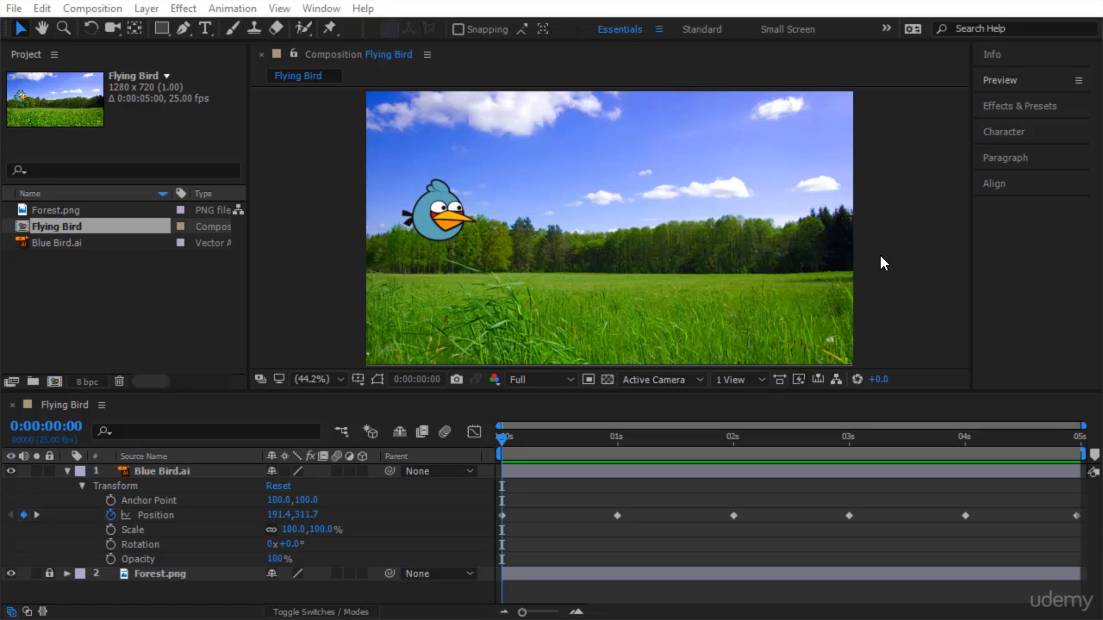
pyautogui.click(570, 535)
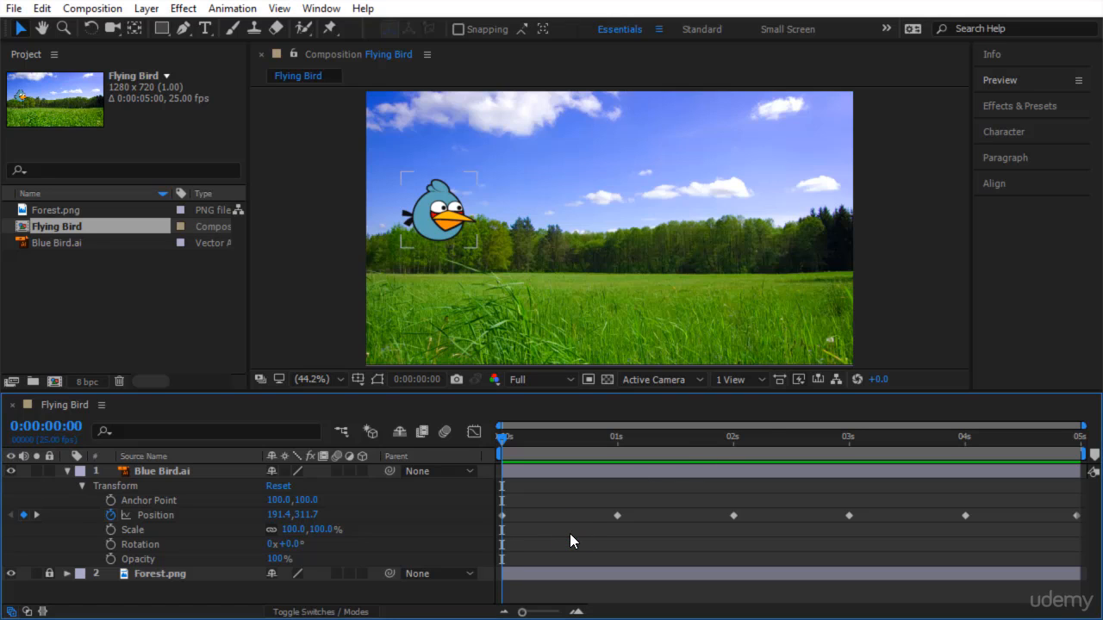
pyautogui.press('space')
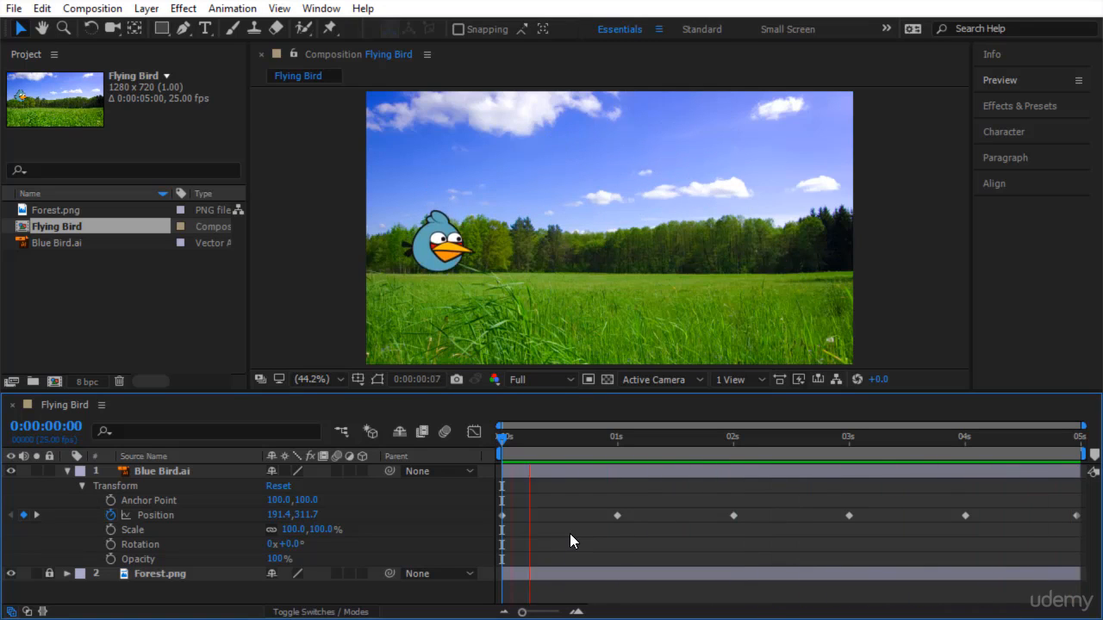
# Try a rotation of about -64° on the Blue Bird layer and set it back to 0°.
pyautogui.click(131, 544)
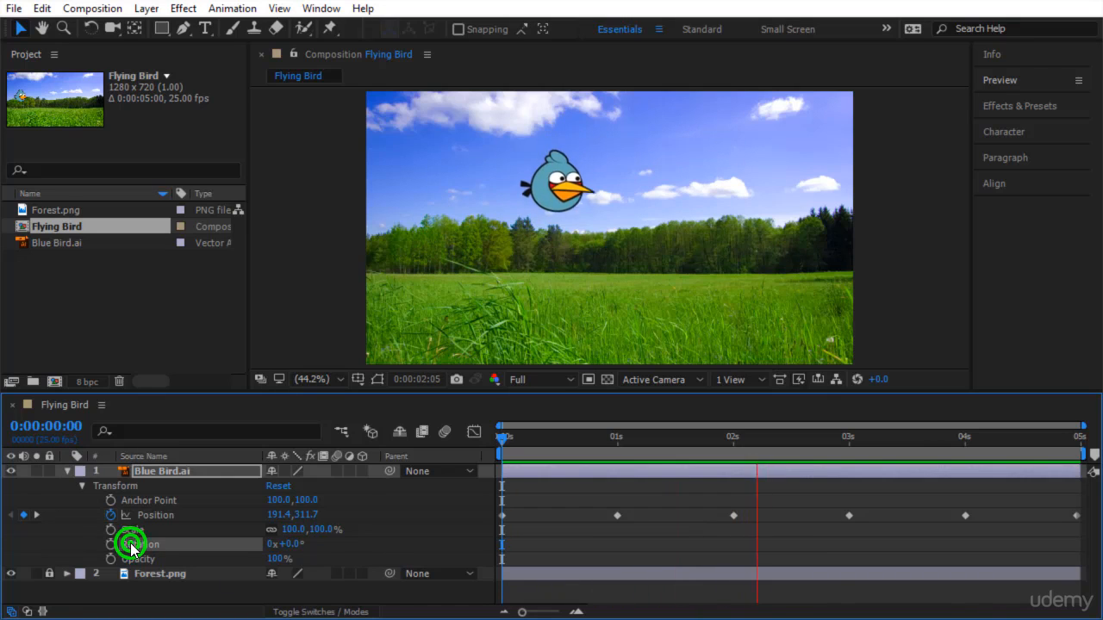
pyautogui.click(498, 440)
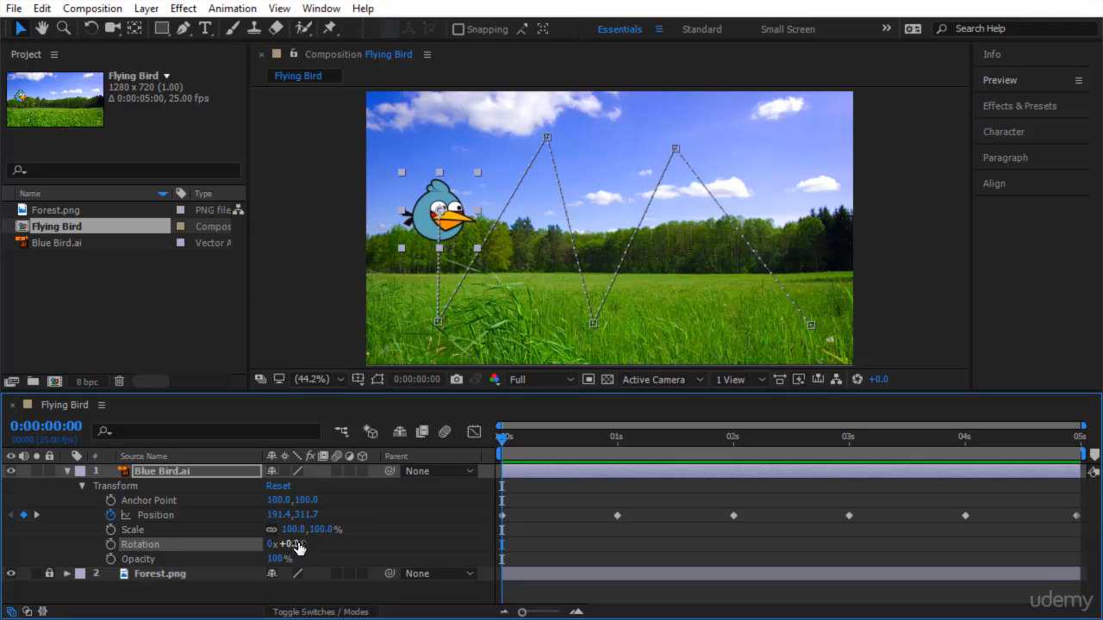
pyautogui.moveTo(297, 546)
pyautogui.mouseDown()
pyautogui.moveTo(360, 543)
pyautogui.moveTo(332, 551)
pyautogui.moveTo(361, 555)
pyautogui.moveTo(285, 555)
pyautogui.mouseUp()
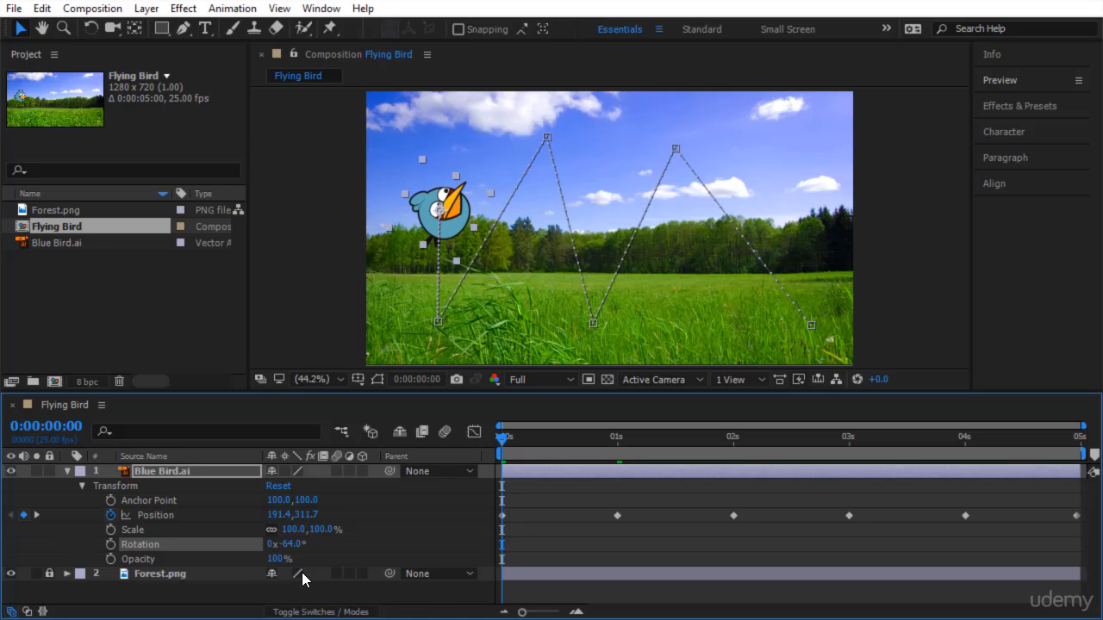
pyautogui.click(291, 544)
pyautogui.write('0')
pyautogui.press('Return')
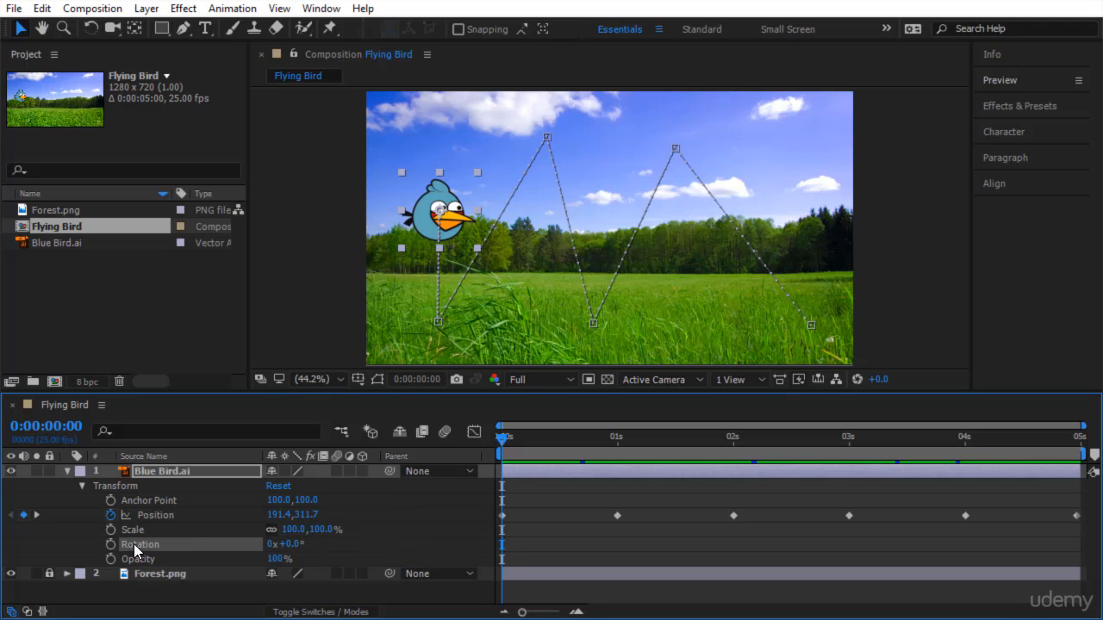
# Turn on rotation keyframing for the Blue Bird layer at 0 seconds and set its rotation to 2 full turns at 1 second.
pyautogui.click(111, 545)
pyautogui.moveTo(506, 438); pyautogui.dragTo(624, 472)
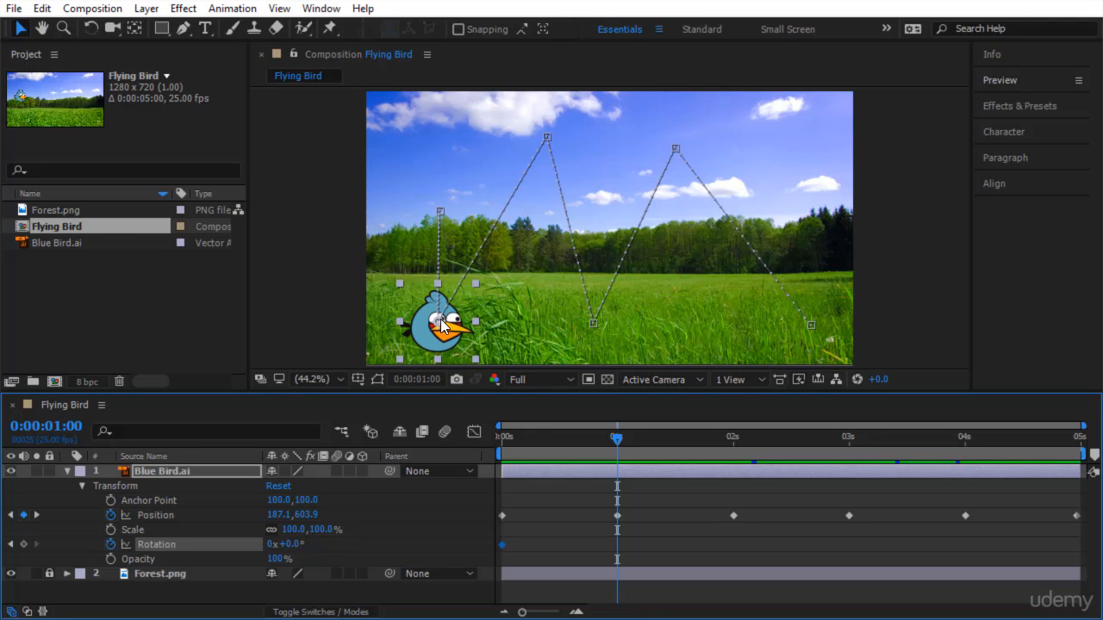
pyautogui.click(272, 545)
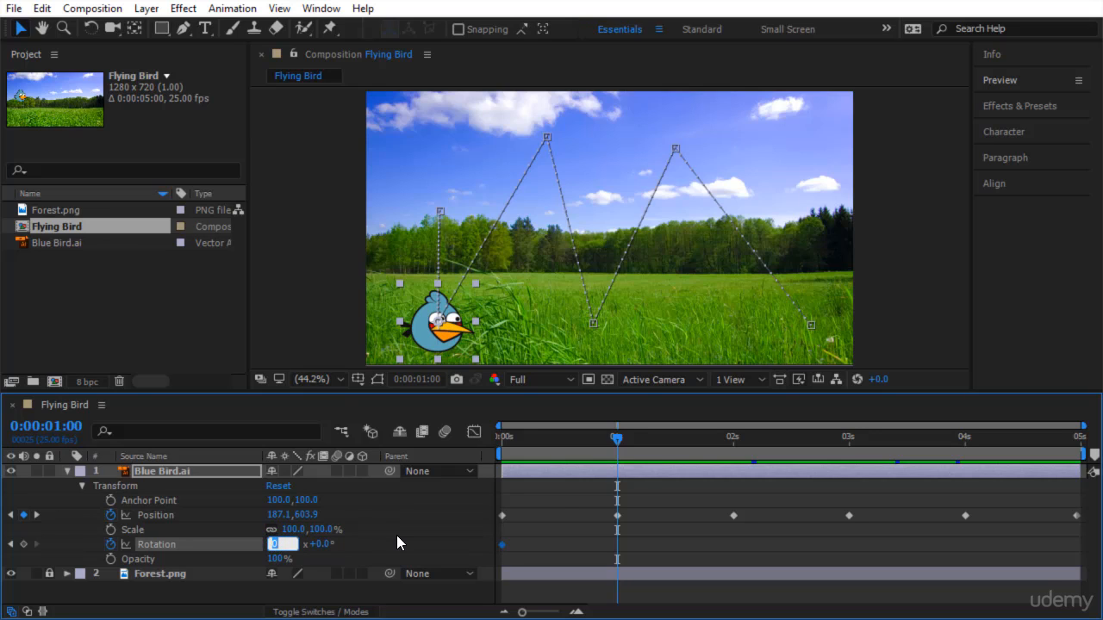
pyautogui.write('2')
pyautogui.press('Return')
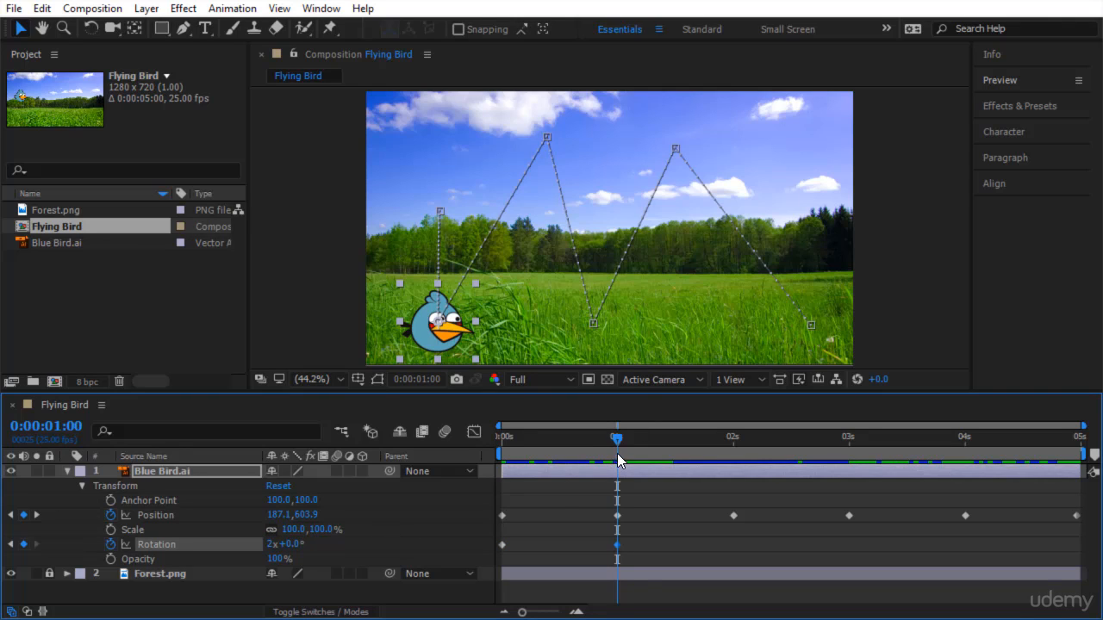
# Add a Blue Bird rotation keyframe at 2 seconds that holds the value of the previous keyframe.
pyautogui.moveTo(616, 437); pyautogui.dragTo(733, 541)
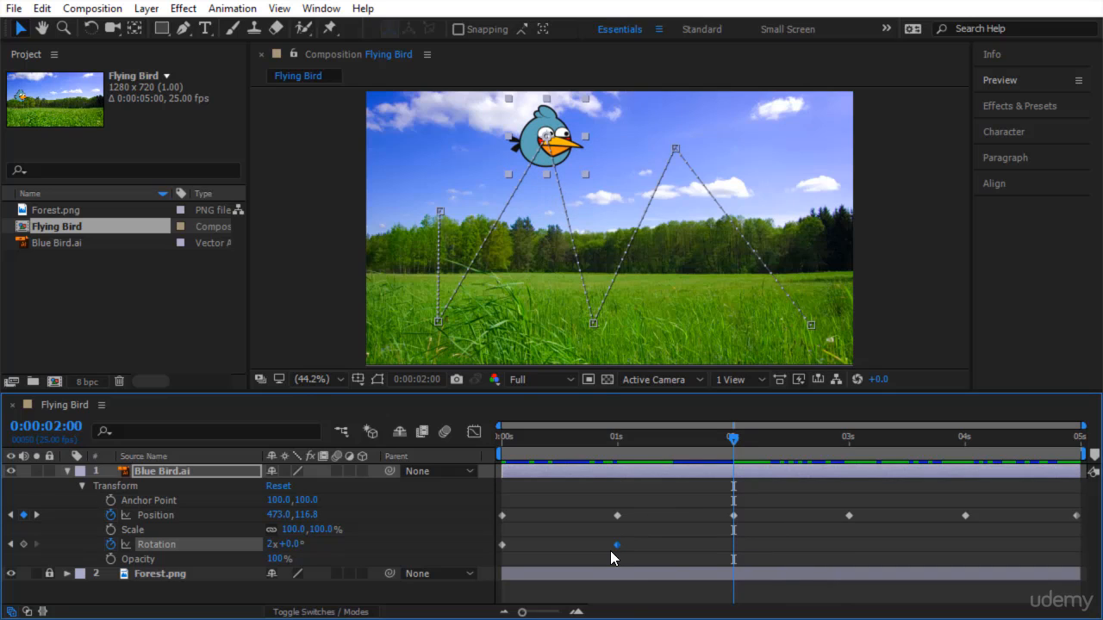
pyautogui.moveTo(616, 545)
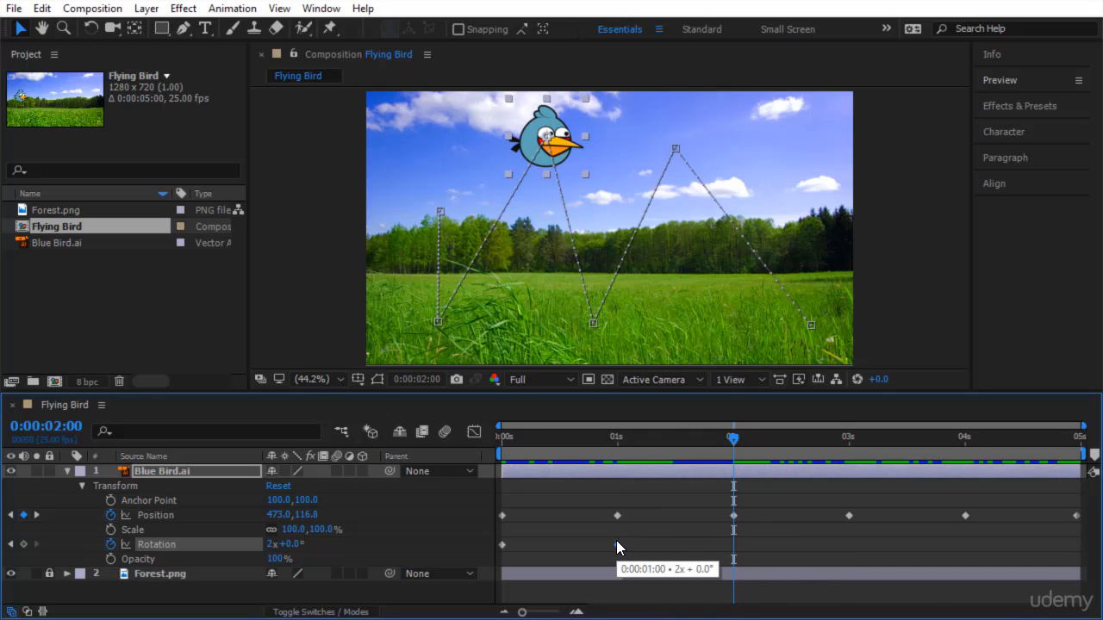
pyautogui.click(615, 543)
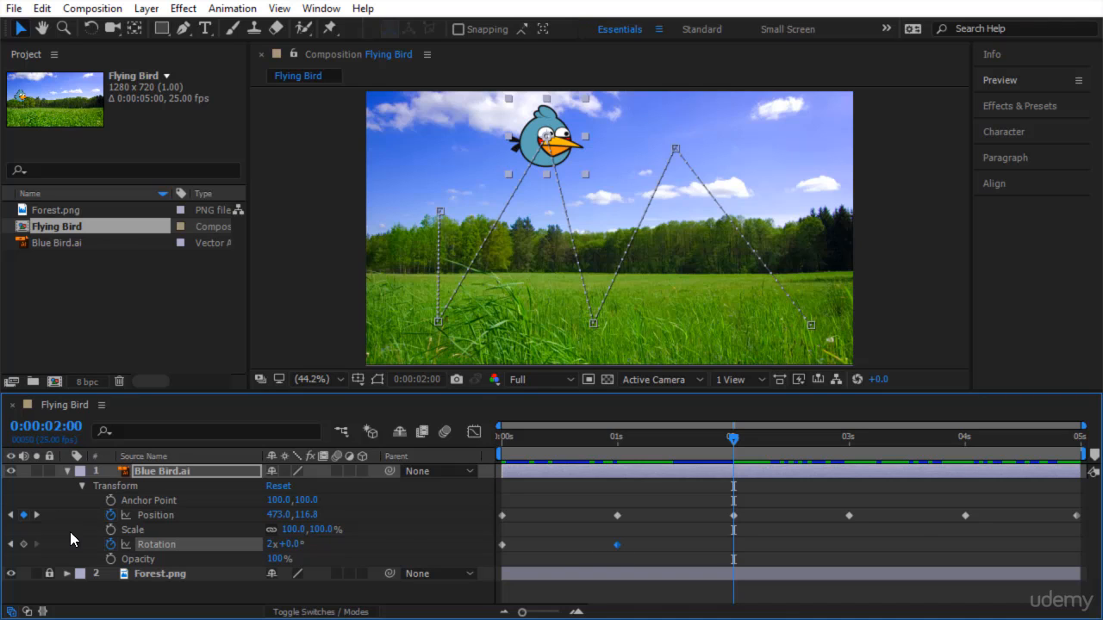
pyautogui.click(23, 544)
# Set the Blue Bird layer's rotation to 4 full turns at 3 seconds.
pyautogui.moveTo(732, 438); pyautogui.dragTo(735, 536)
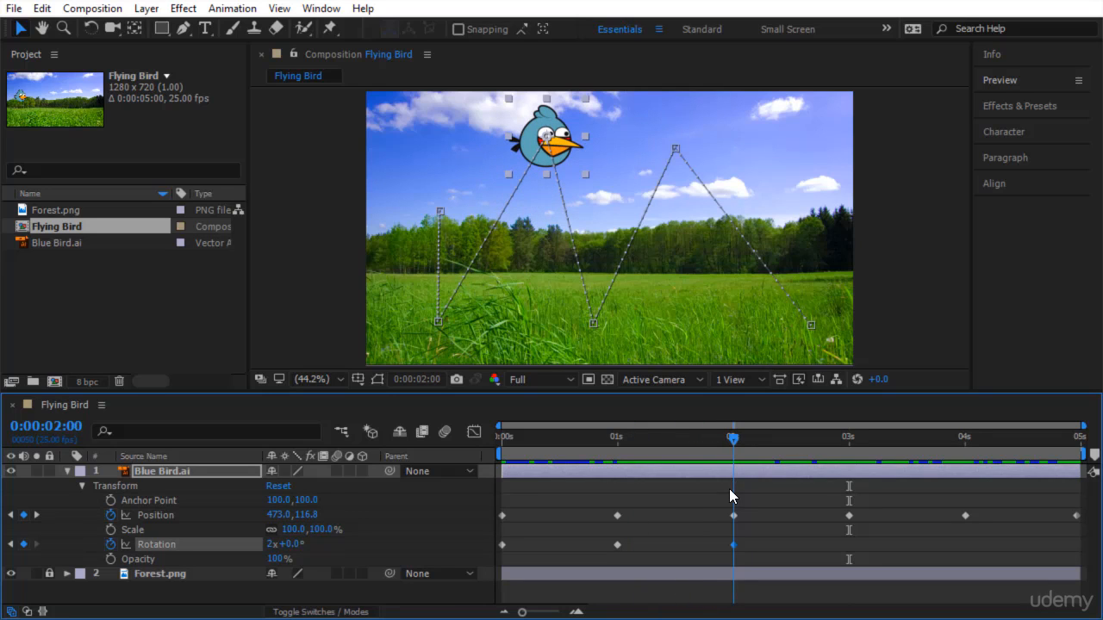
pyautogui.moveTo(729, 489); pyautogui.dragTo(845, 504)
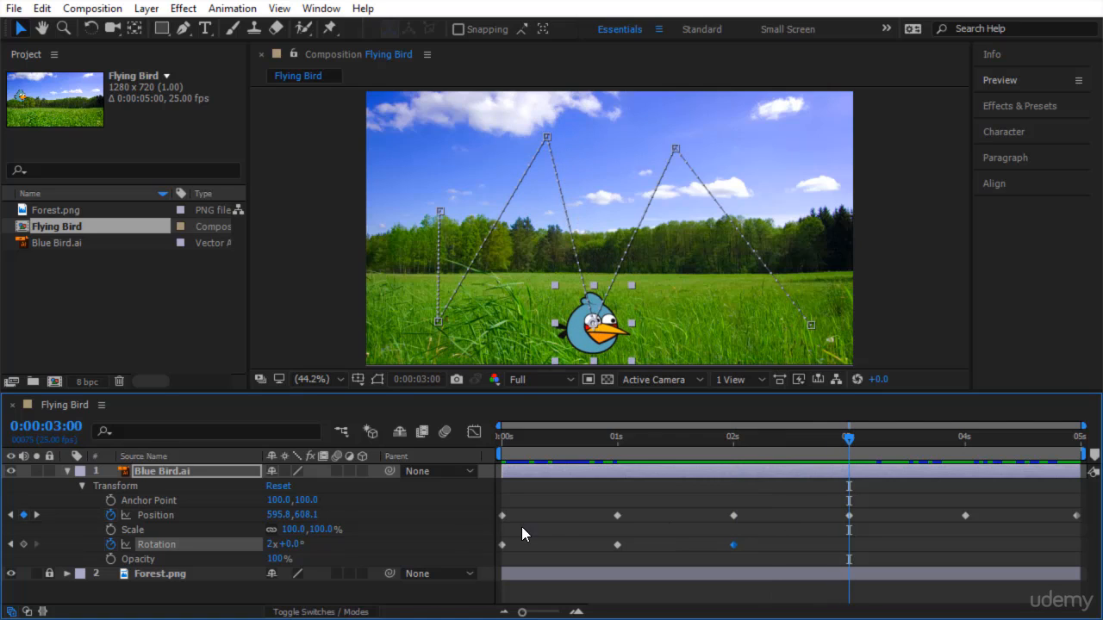
pyautogui.click(268, 545)
pyautogui.write('4')
pyautogui.press('Return')
# Preview the bird's spinning animation from the start of the composition.
pyautogui.moveTo(845, 437); pyautogui.dragTo(488, 544)
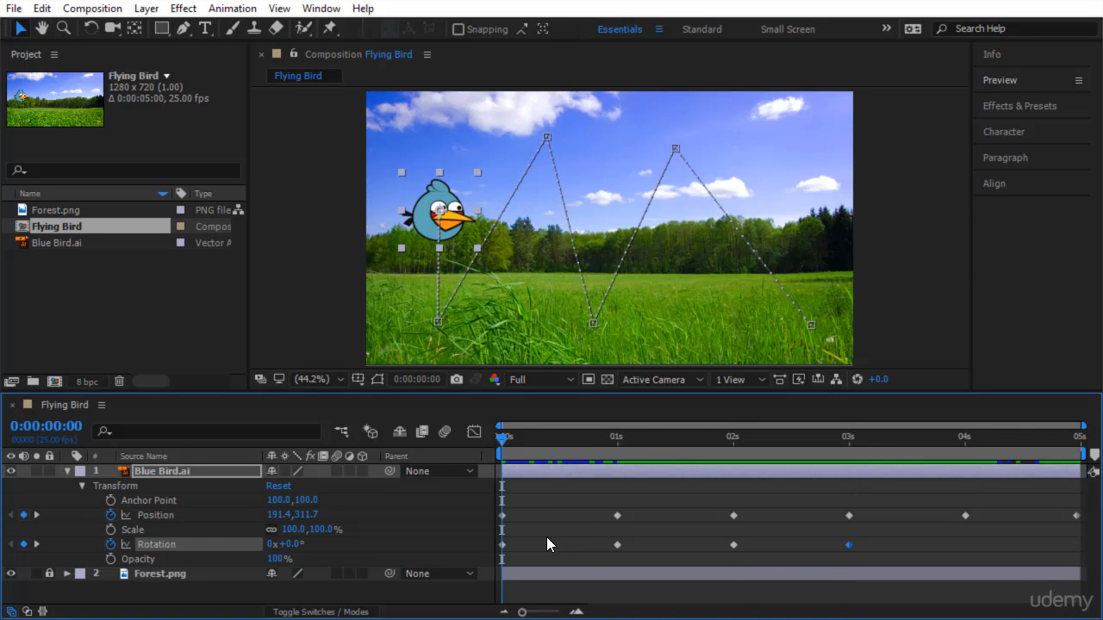
pyautogui.press('space')
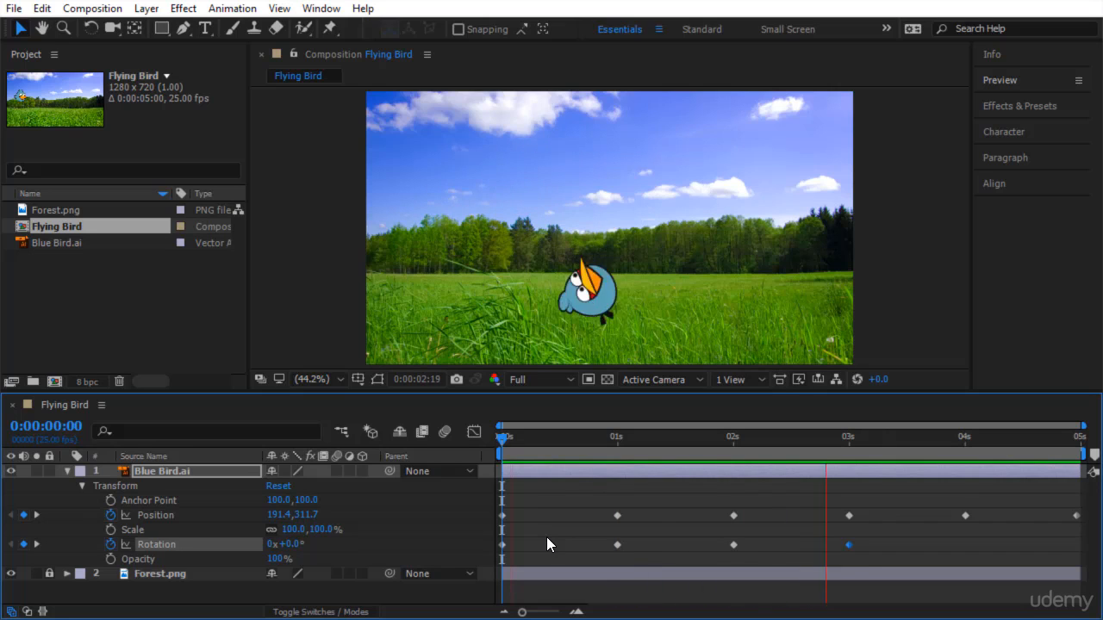
pyautogui.click(504, 436)
# Add a holding rotation keyframe for the bird at 4 seconds and set its rotation to 6 full turns at 0:00:04:24.
pyautogui.moveTo(843, 487); pyautogui.dragTo(967, 513)
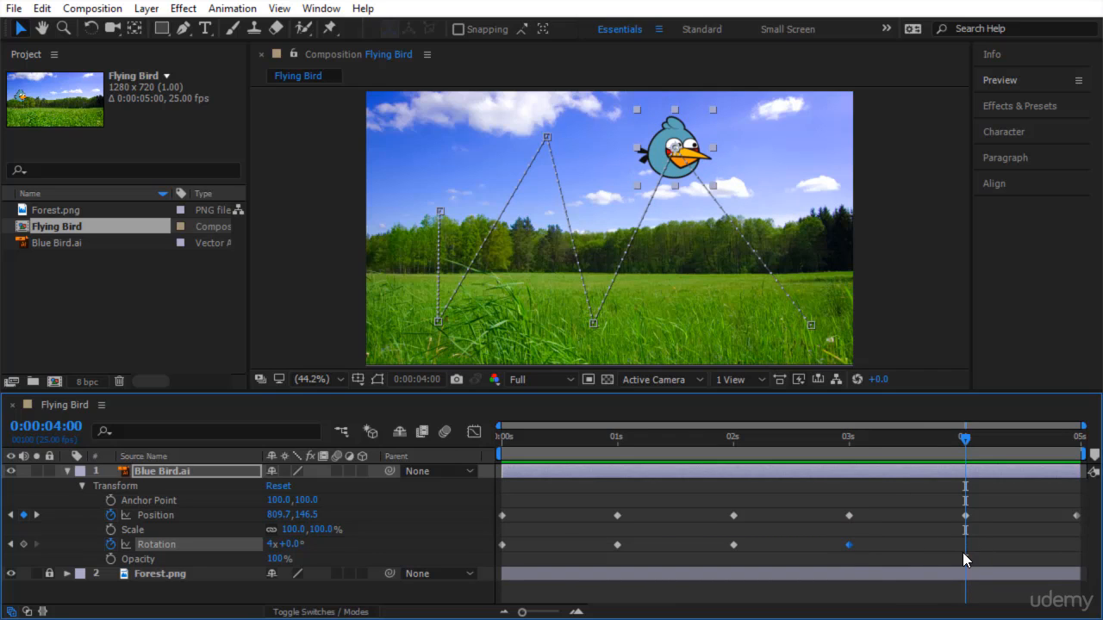
pyautogui.click(24, 545)
pyautogui.moveTo(963, 446); pyautogui.dragTo(1079, 440)
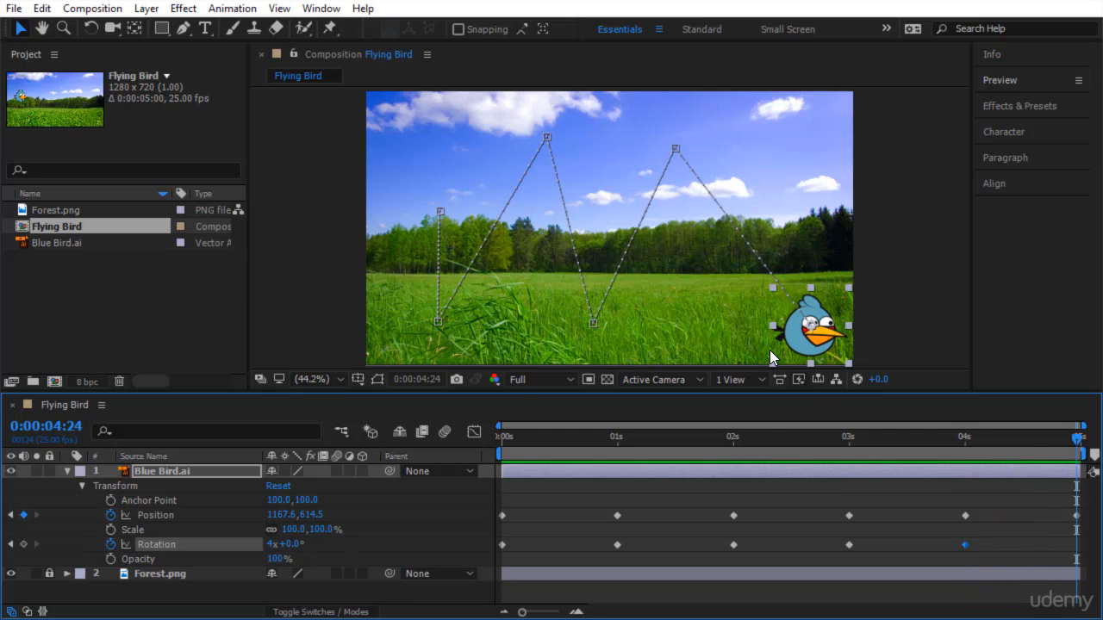
pyautogui.click(282, 561)
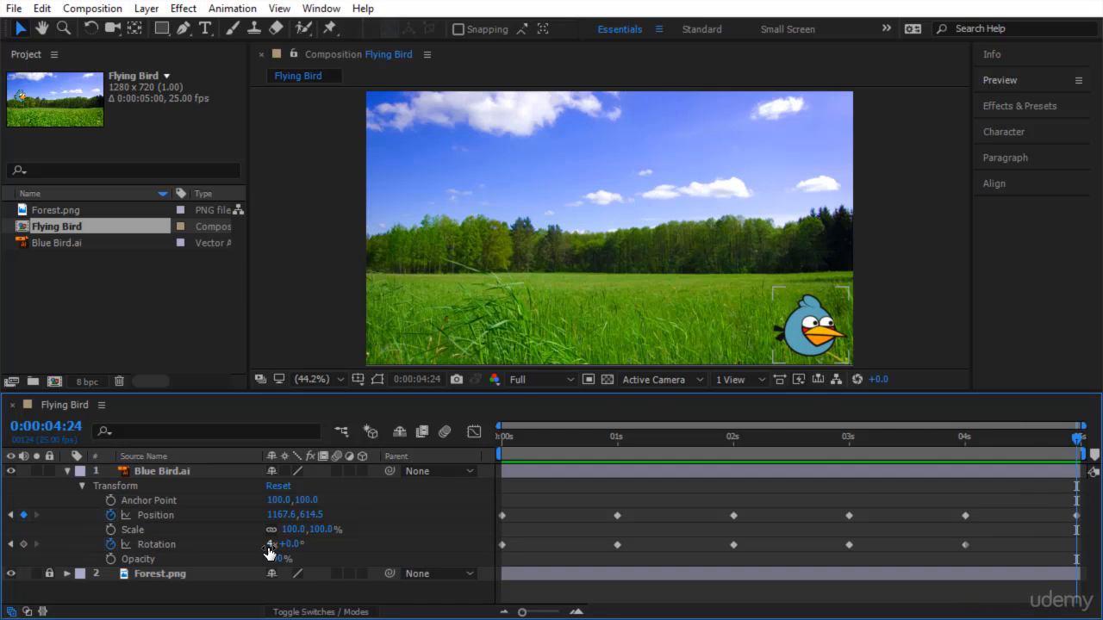
pyautogui.click(269, 544)
pyautogui.press('Return')
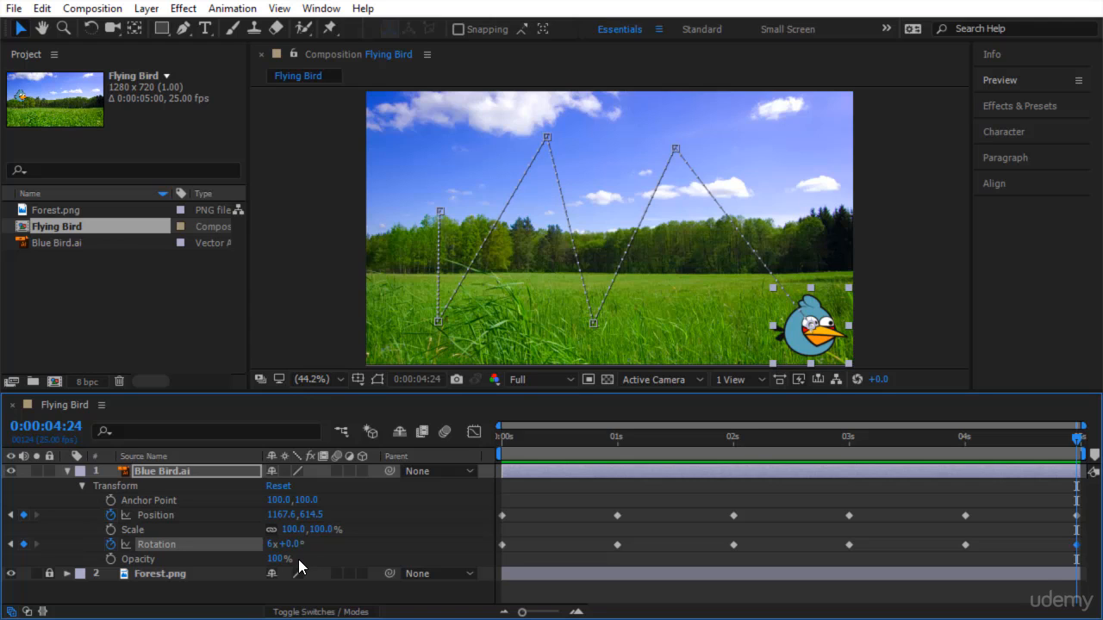
# Play back the composition to check the completed rotation animation.
pyautogui.press('space')
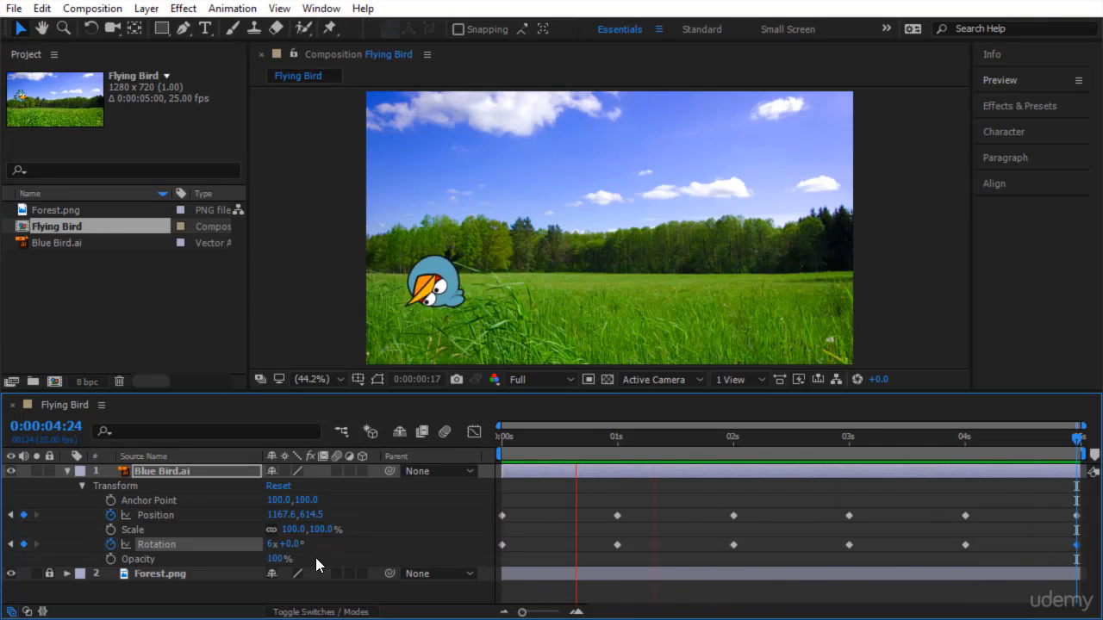
pyautogui.click(1077, 441)
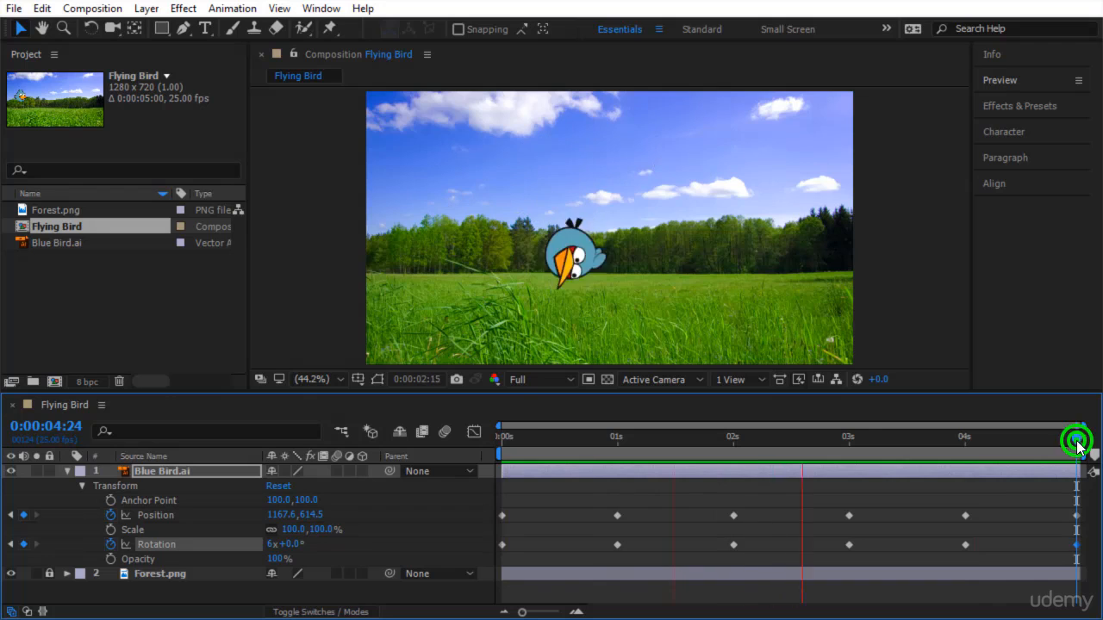
pyautogui.click(844, 437)
# Return to 0 seconds and turn on scale keyframing for the Blue Bird layer.
pyautogui.press('j')
pyautogui.press('j')
pyautogui.press('j')
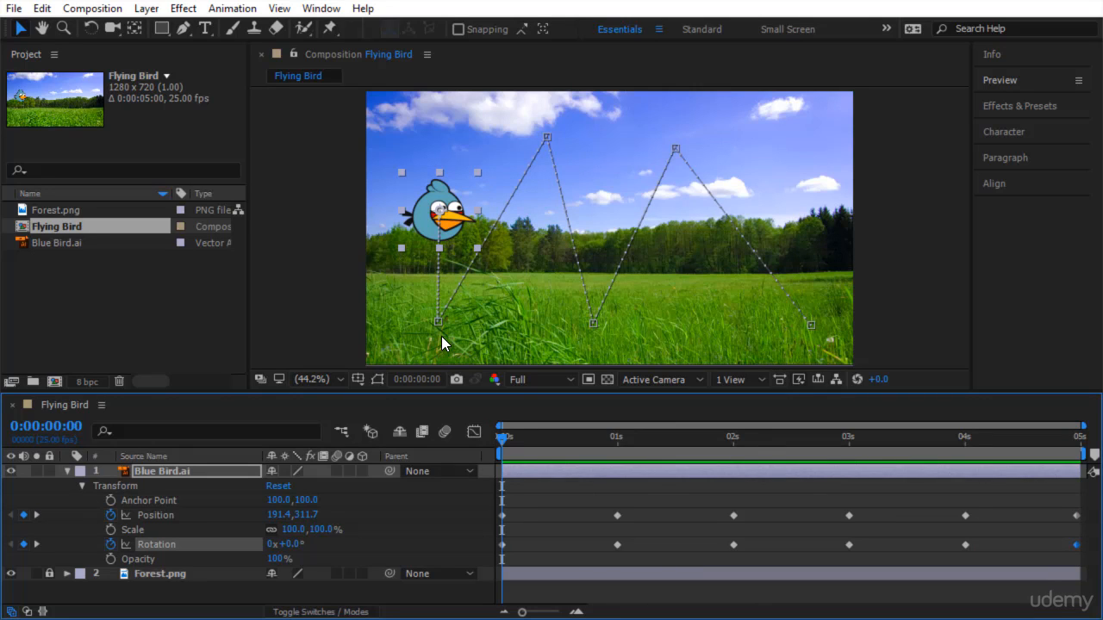
pyautogui.click(110, 529)
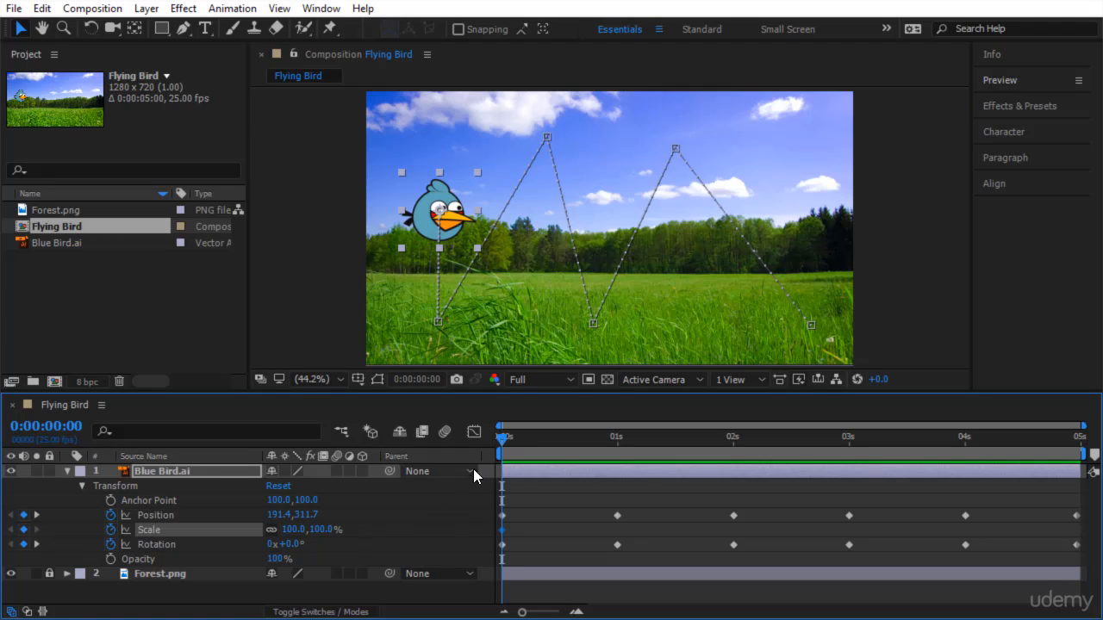
# Set the Blue Bird layer's scale to 50% at 1 second.
pyautogui.click(505, 435)
pyautogui.moveTo(530, 439); pyautogui.dragTo(623, 459)
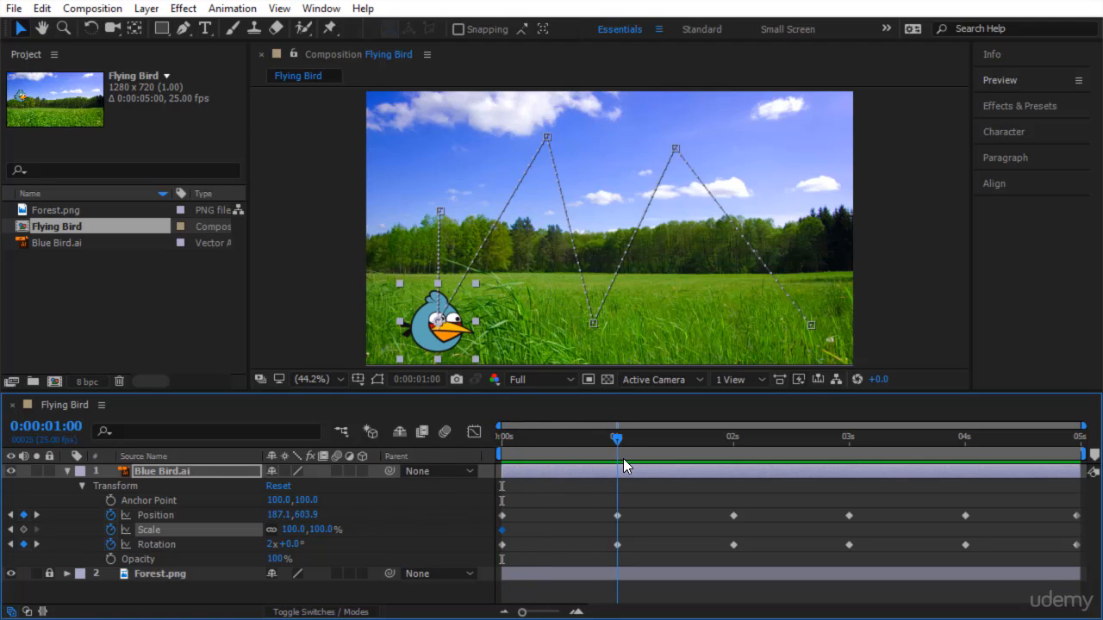
pyautogui.click(320, 531)
pyautogui.write('50')
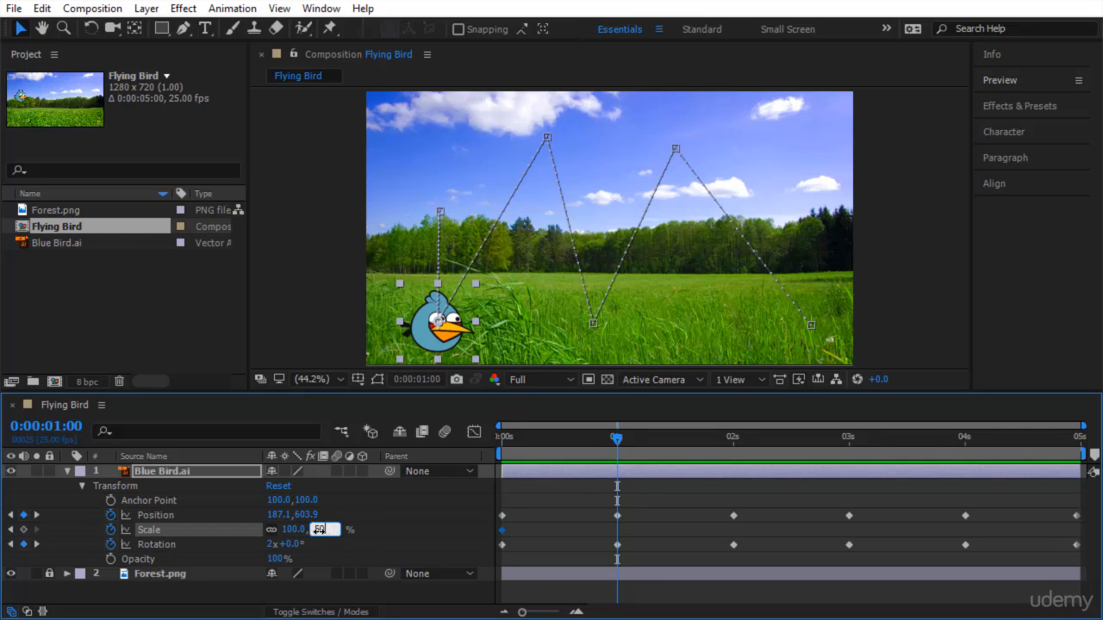
pyautogui.press('Return')
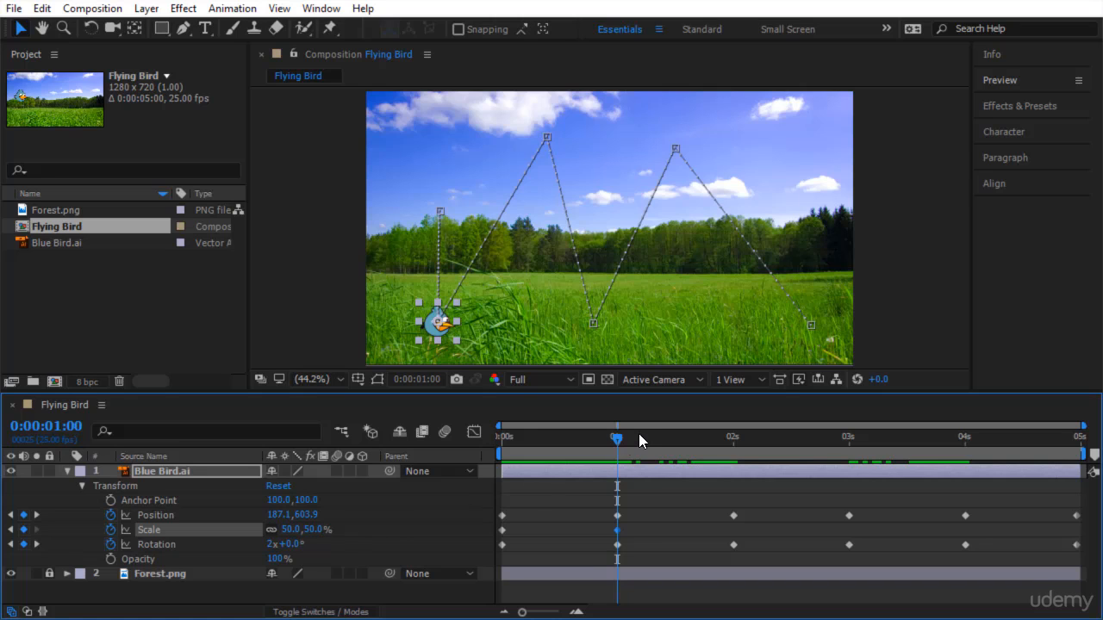
# Set the Blue Bird layer's scale to 150% at 2 seconds.
pyautogui.press('space')
pyautogui.moveTo(666, 506); pyautogui.dragTo(735, 516)
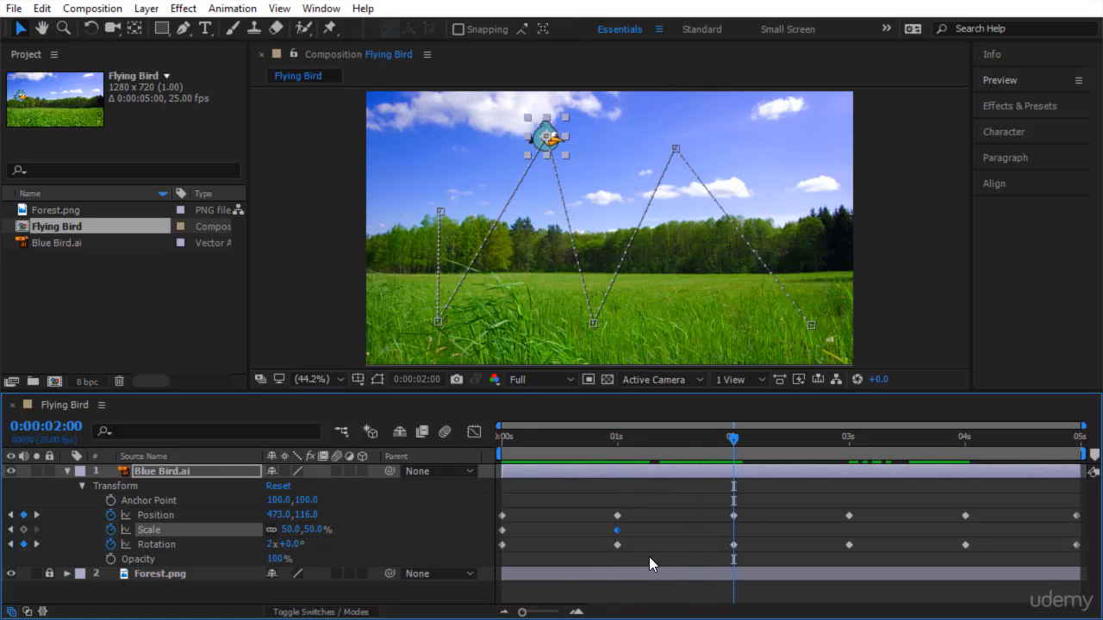
pyautogui.click(314, 529)
pyautogui.write('150')
pyautogui.press('Return')
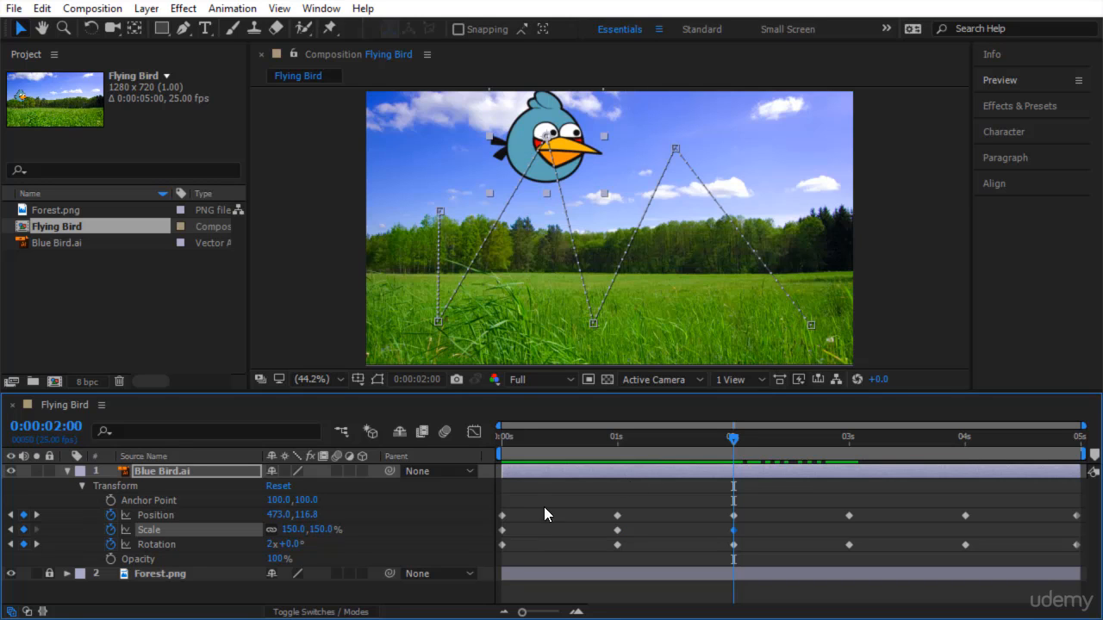
# Set the Blue Bird layer's scale to 50% at 3 seconds.
pyautogui.moveTo(733, 438); pyautogui.dragTo(852, 500)
pyautogui.click(321, 529)
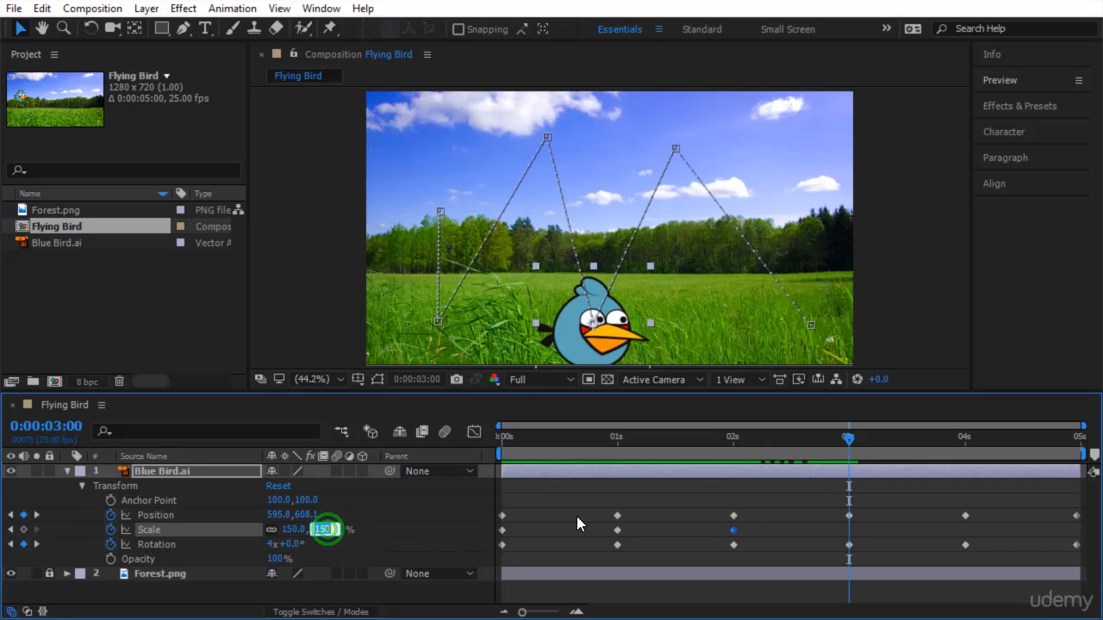
pyautogui.write('50')
pyautogui.press('Return')
# Set the Blue Bird layer's scale to 100% at 4 seconds.
pyautogui.moveTo(850, 496); pyautogui.dragTo(965, 507)
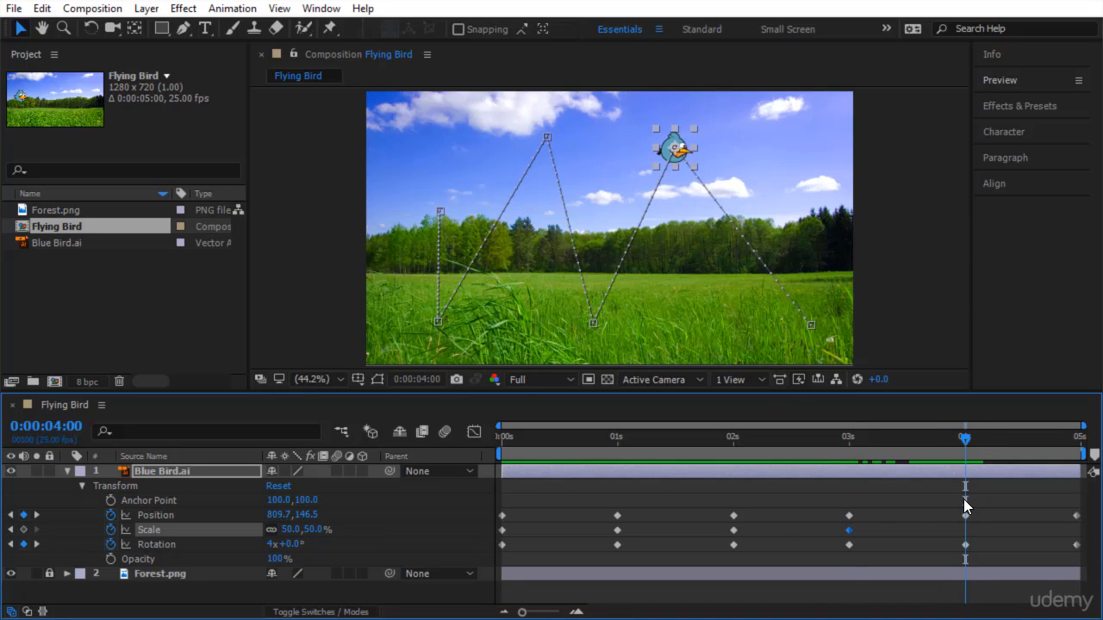
pyautogui.click(321, 529)
pyautogui.write('100')
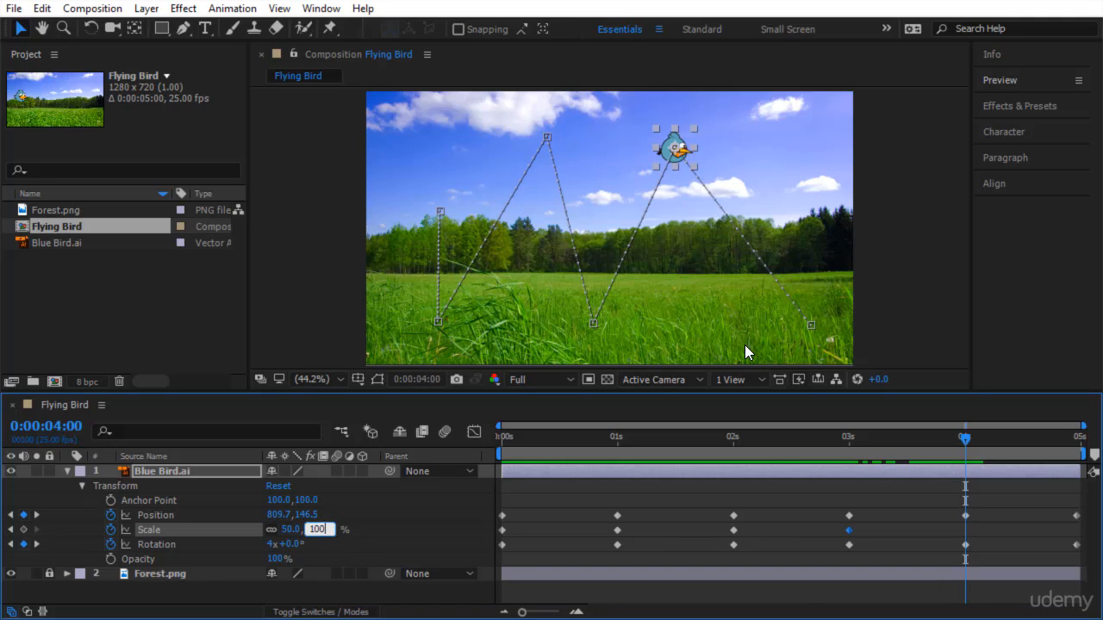
pyautogui.press('Return')
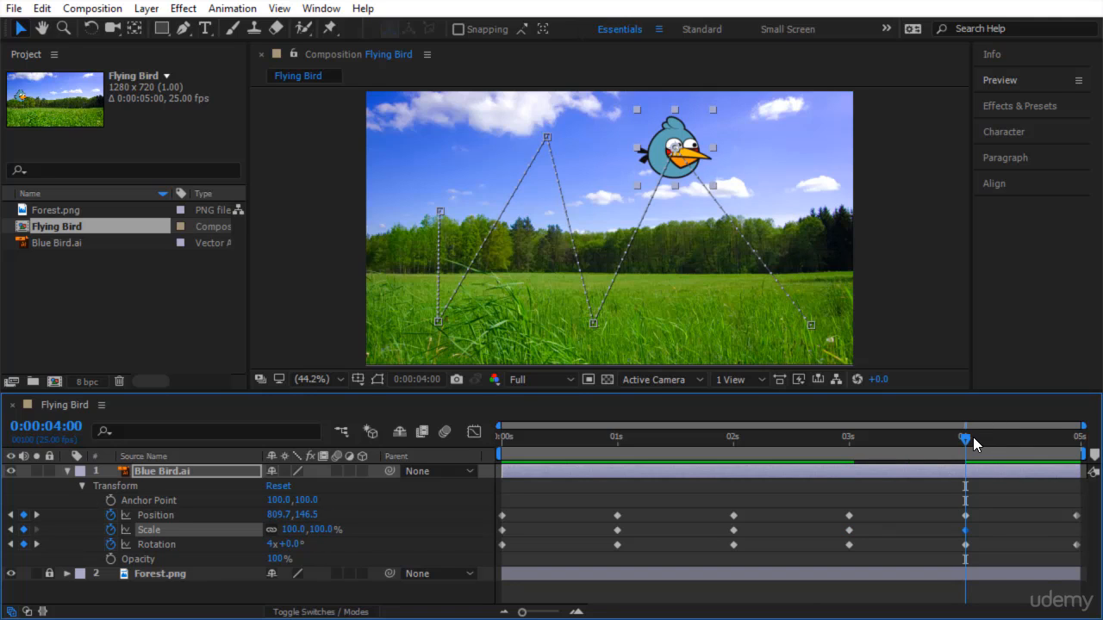
# Set the Blue Bird layer's scale to 0% at the last frame, 0:00:04:24, and preview the animation.
pyautogui.moveTo(1017, 447); pyautogui.dragTo(1082, 441)
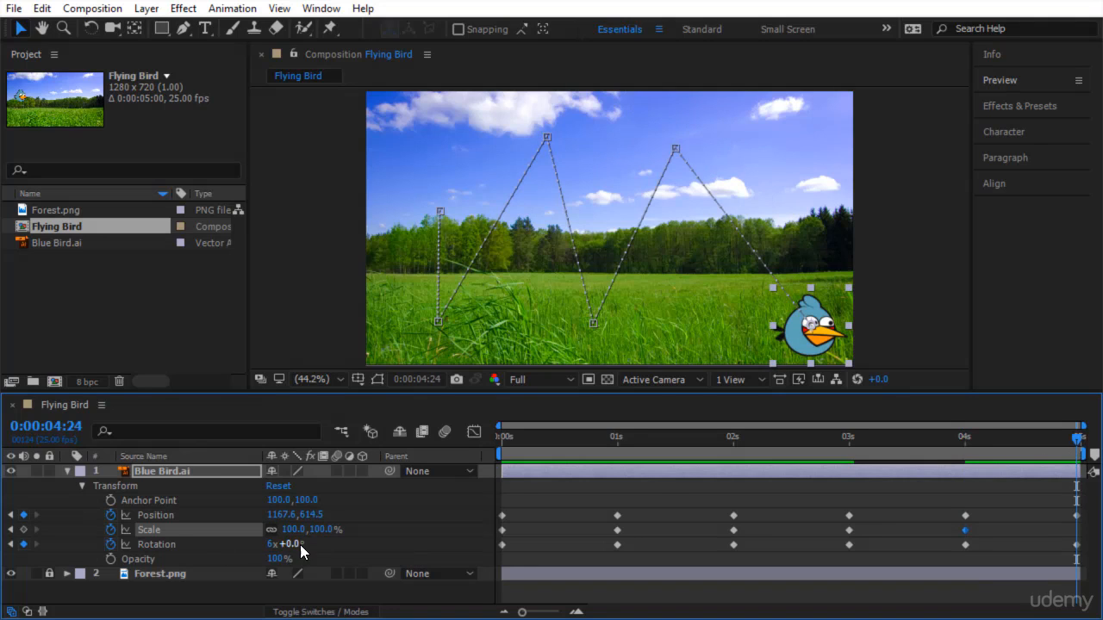
pyautogui.click(323, 529)
pyautogui.write('0')
pyautogui.press('Return')
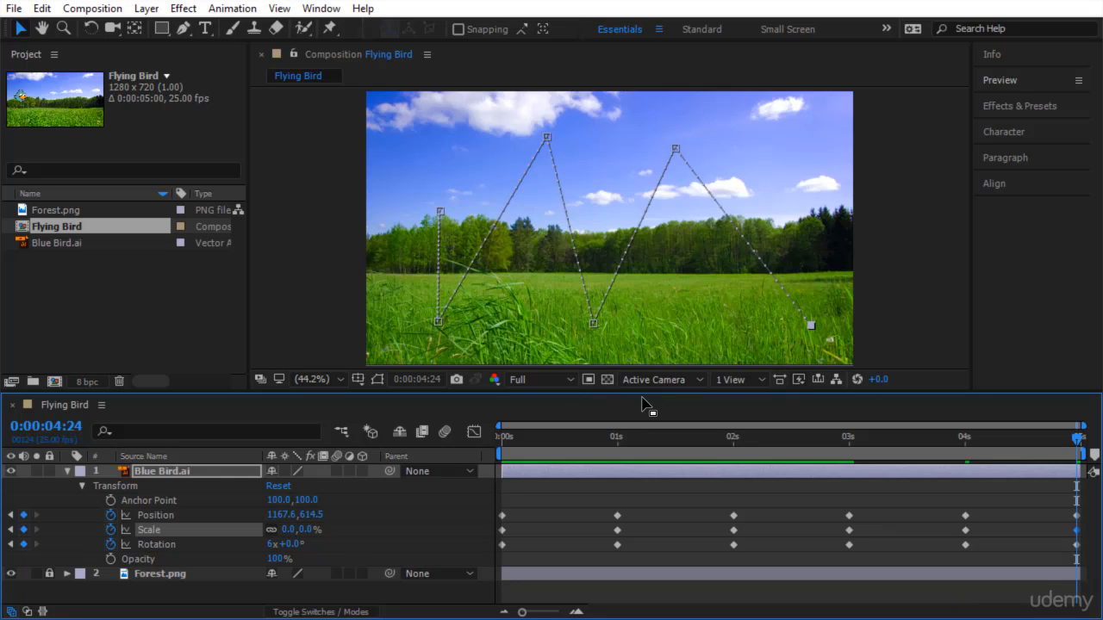
pyautogui.press('space')
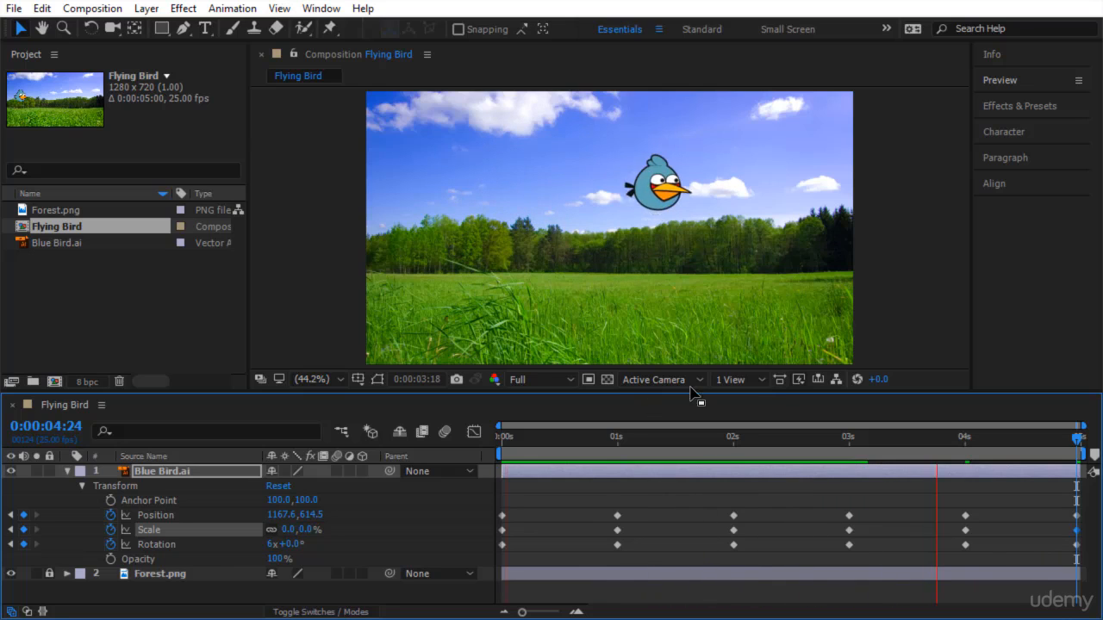
# Turn on opacity keyframing for the Blue Bird layer at 0 seconds and set its opacity to 0%.
pyautogui.moveTo(1075, 444); pyautogui.dragTo(449, 546)
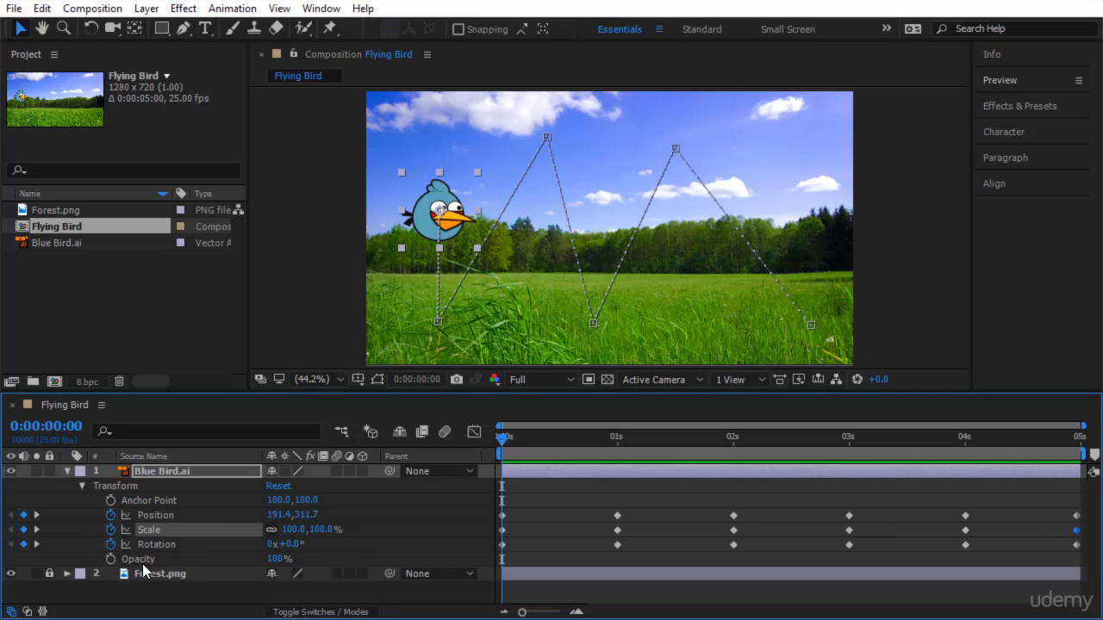
pyautogui.click(111, 560)
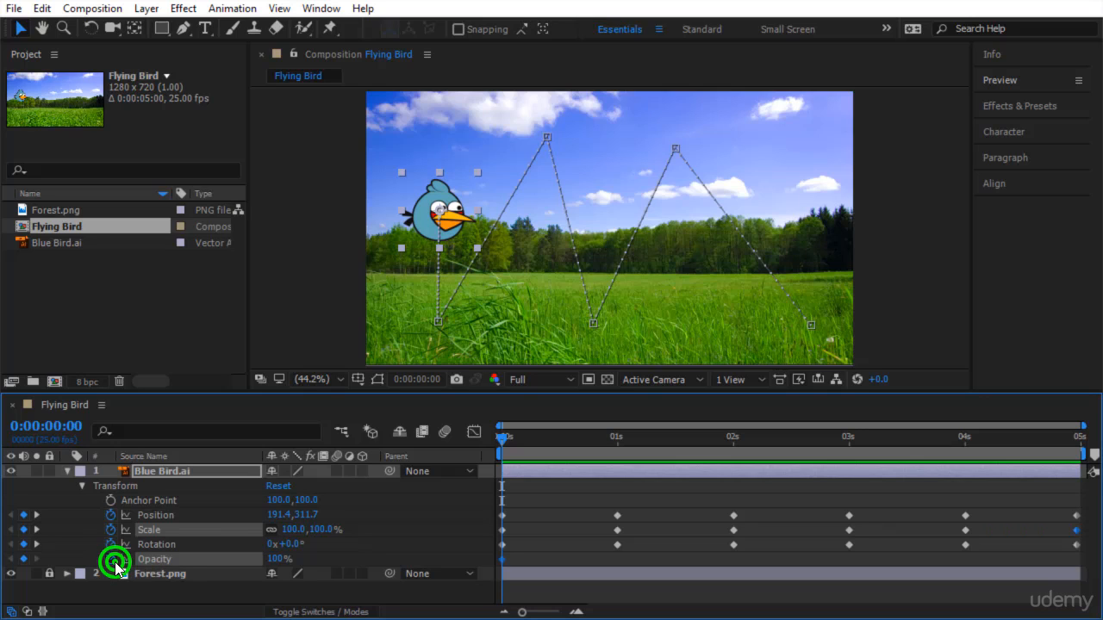
pyautogui.click(276, 559)
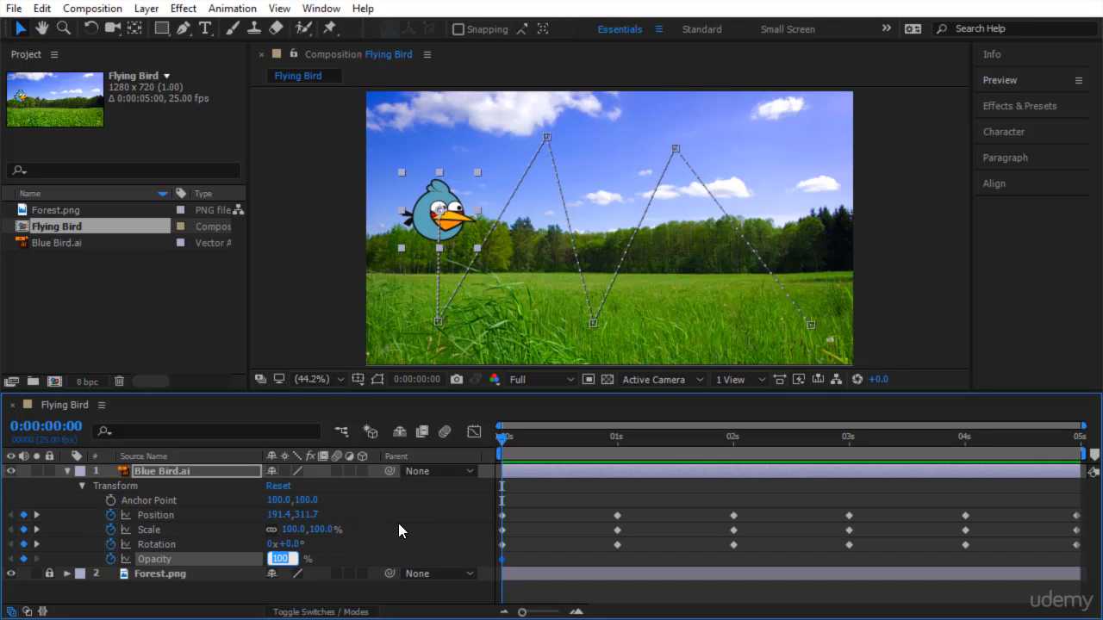
pyautogui.write('0')
pyautogui.press('Return')
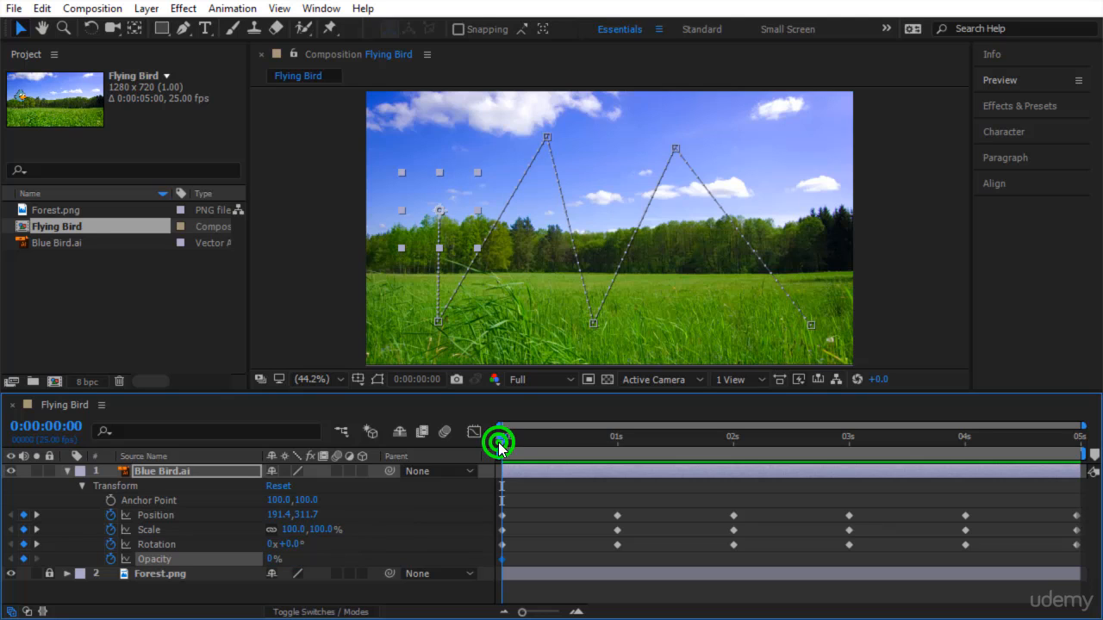
# Raise the Blue Bird layer's opacity at 0:00:00:12 so it fades in, and preview the animation from the start.
pyautogui.moveTo(498, 446); pyautogui.dragTo(556, 450)
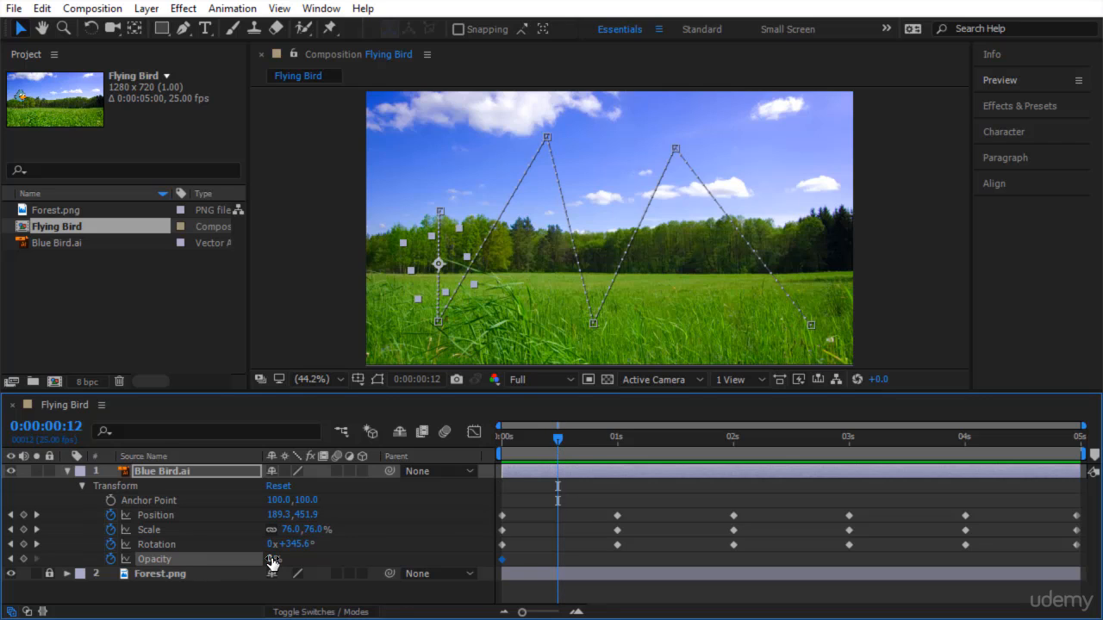
pyautogui.moveTo(272, 561); pyautogui.dragTo(429, 548)
pyautogui.moveTo(563, 436); pyautogui.dragTo(463, 453)
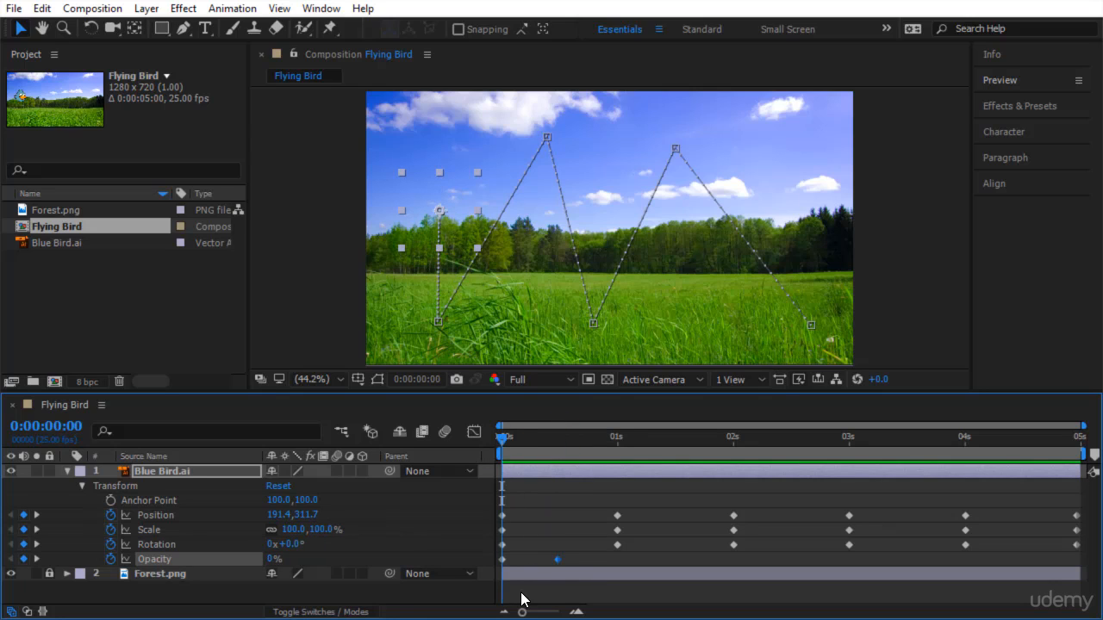
pyautogui.press('space')
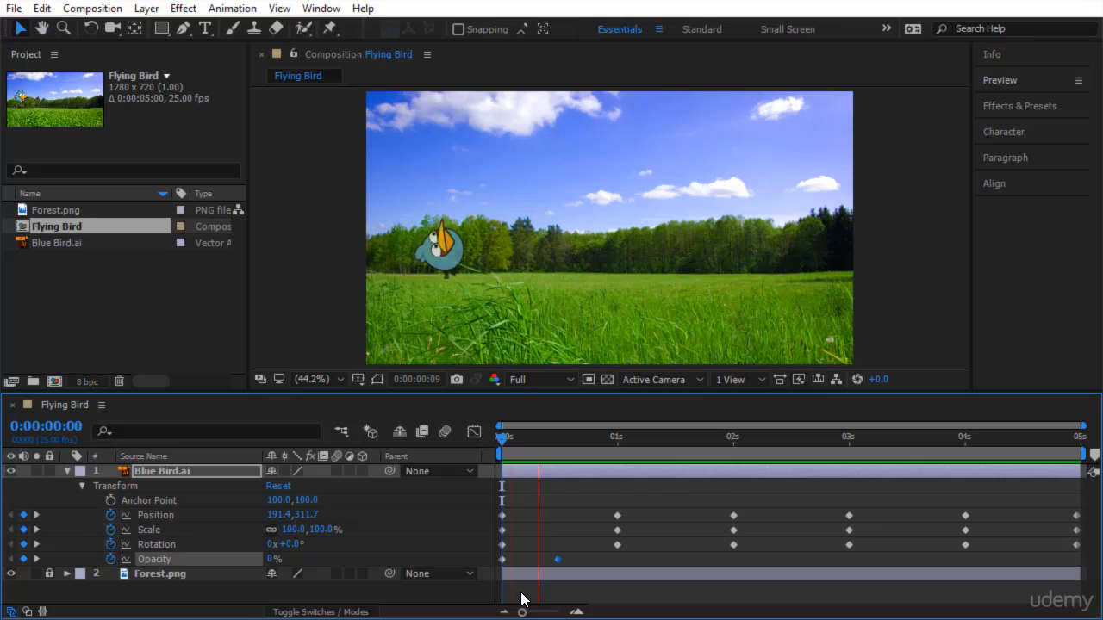